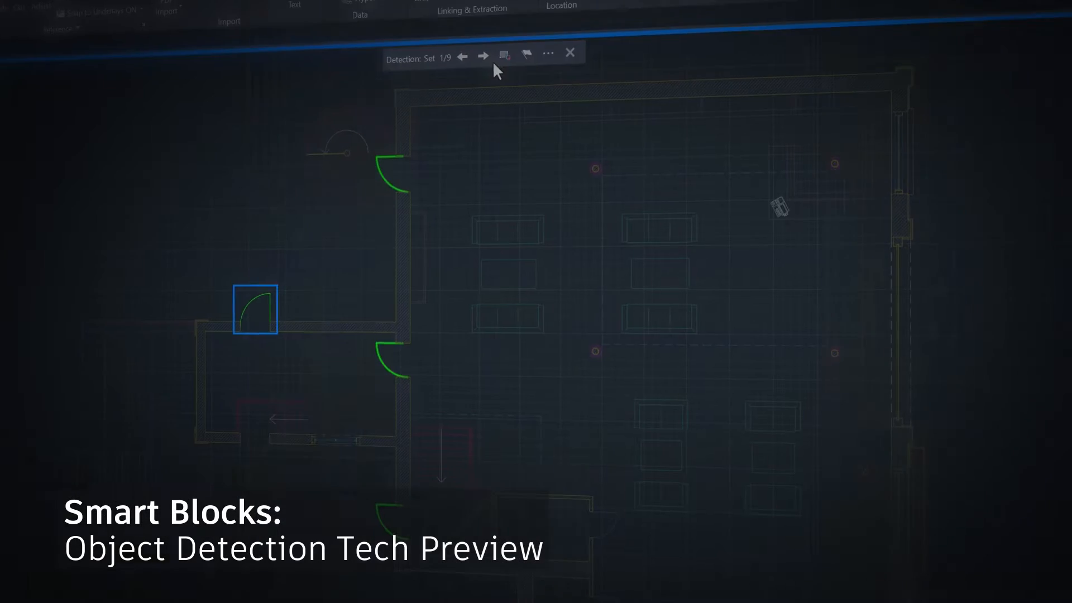
Step: Advance the Detection toolbar from the door set to the detected set of sofas
{"action": "left_click", "coordinate": [508, 68]}
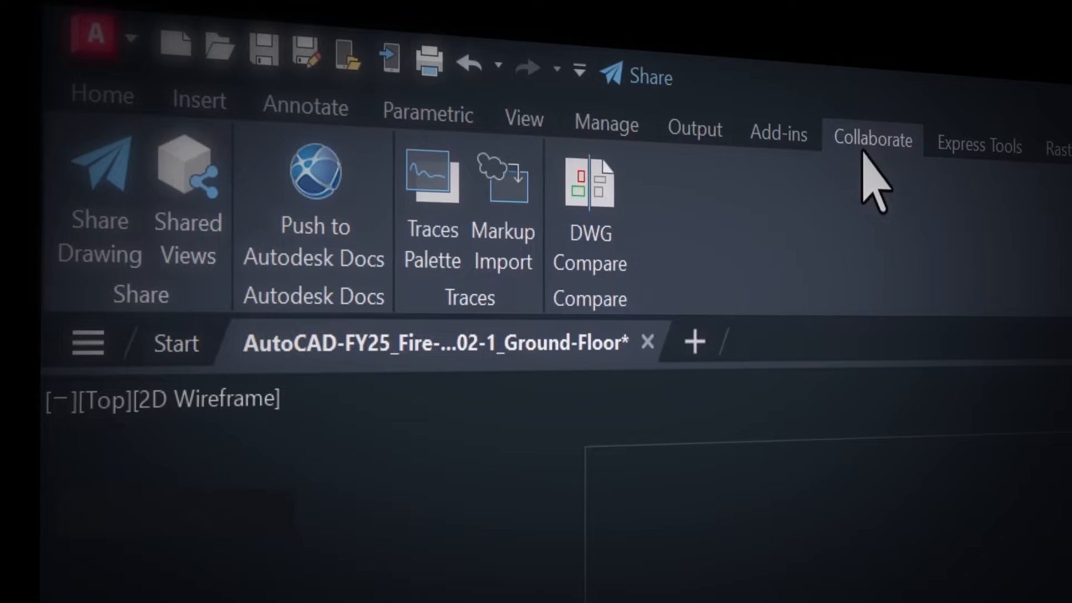
Step: Show the shared traces list with Trace4 and select the chairs under its red X markup
{"action": "left_click", "coordinate": [415, 253]}
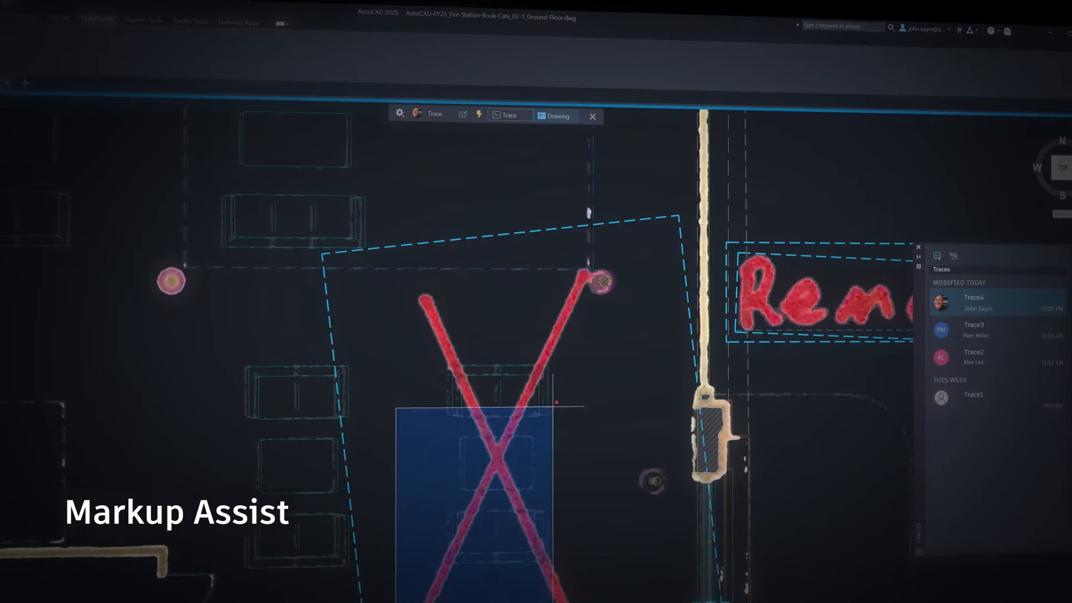
{"action": "left_click", "coordinate": [555, 405]}
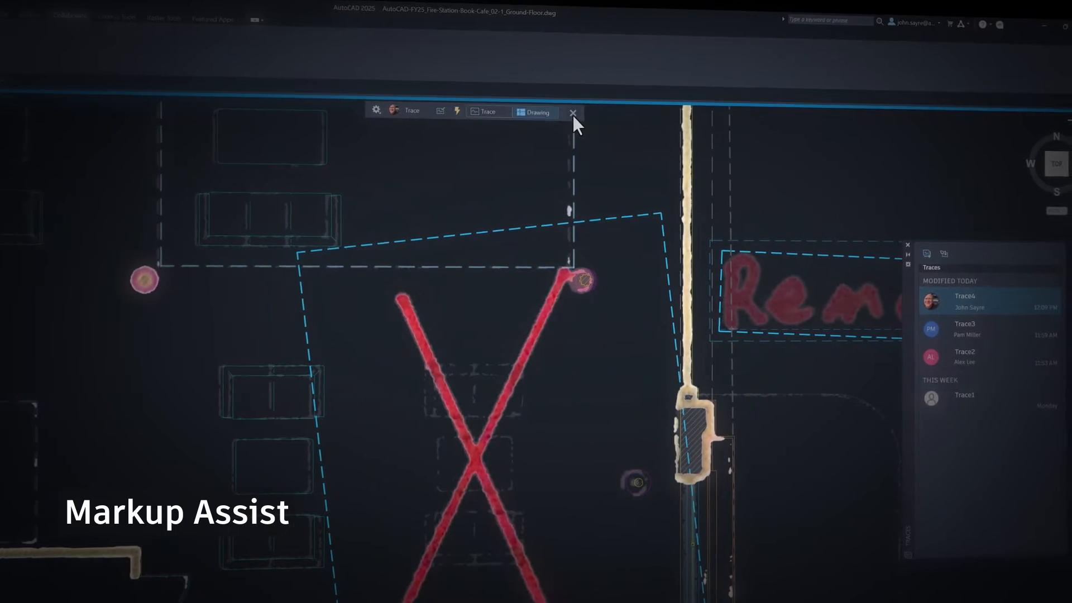